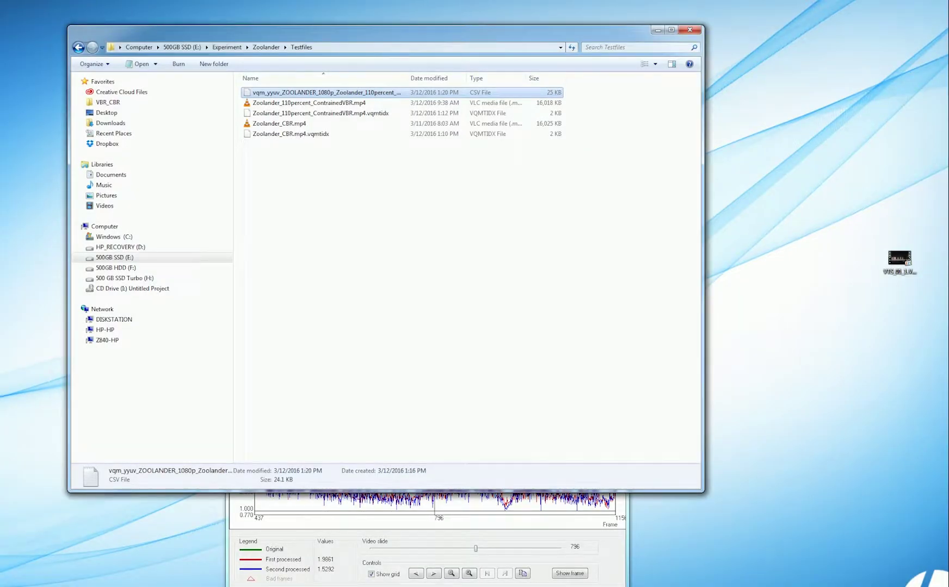
- Bring the MSU VQMT score graphs window to the front
{"action": "left_click", "coordinate": [434, 533]}
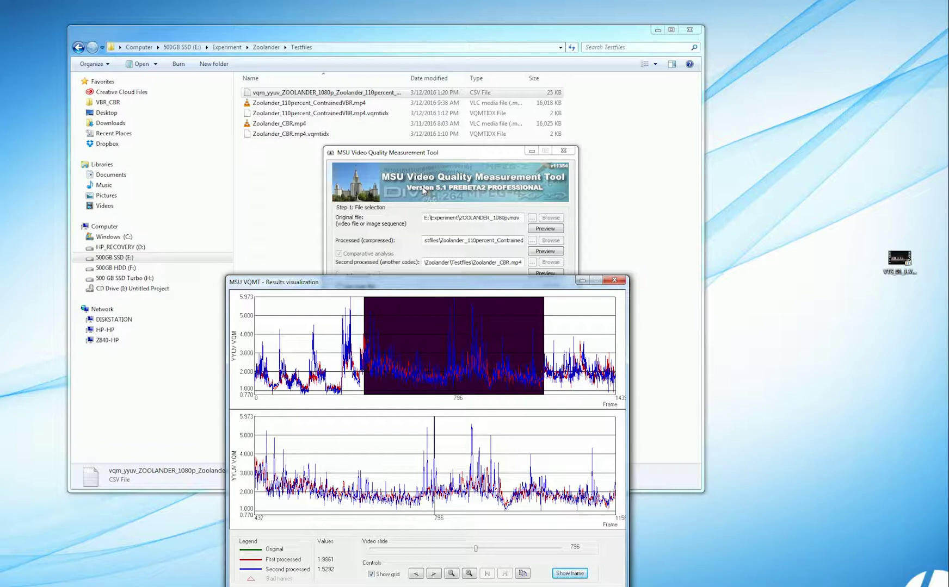
- Sort the Testfiles folder by size, largest first, and read each file's infotip
{"action": "left_click", "coordinate": [385, 78]}
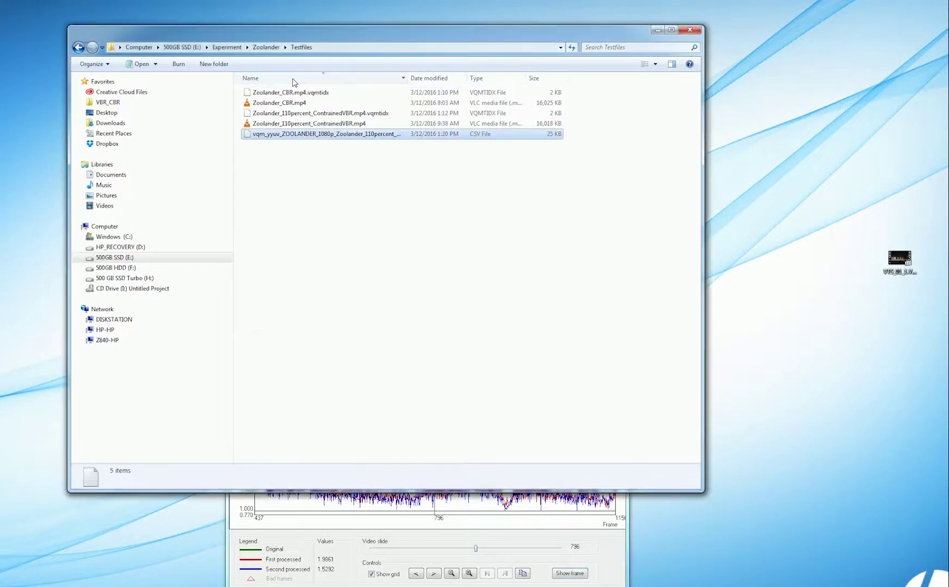
{"action": "left_click", "coordinate": [544, 79]}
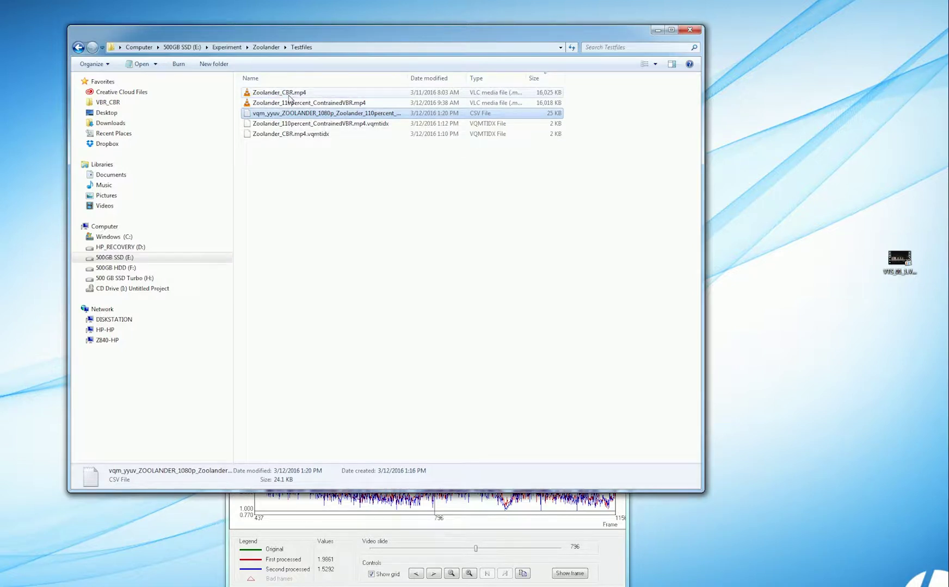
{"action": "mouse_move", "coordinate": [289, 98]}
{"action": "mouse_move", "coordinate": [317, 107]}
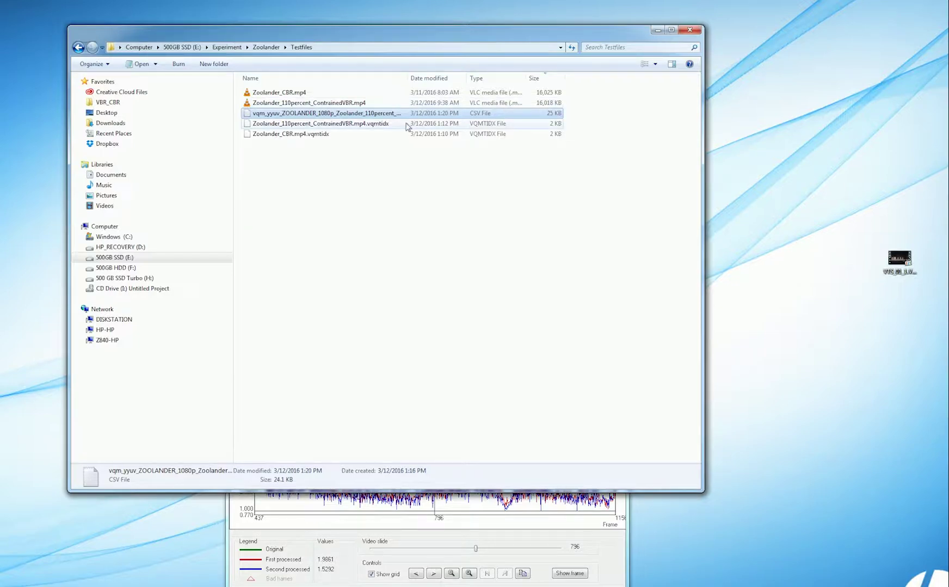
{"action": "mouse_move", "coordinate": [316, 138]}
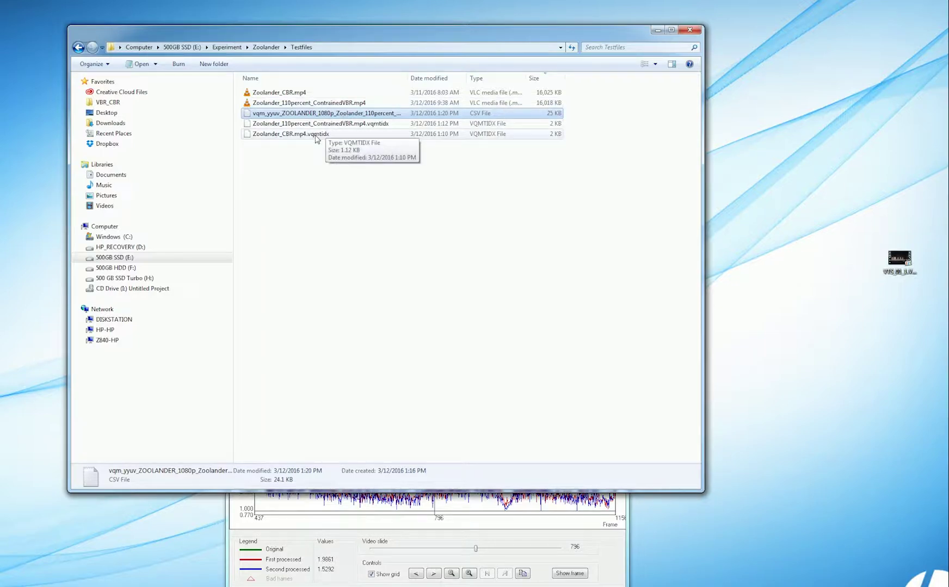
{"action": "double_click", "coordinate": [337, 115]}
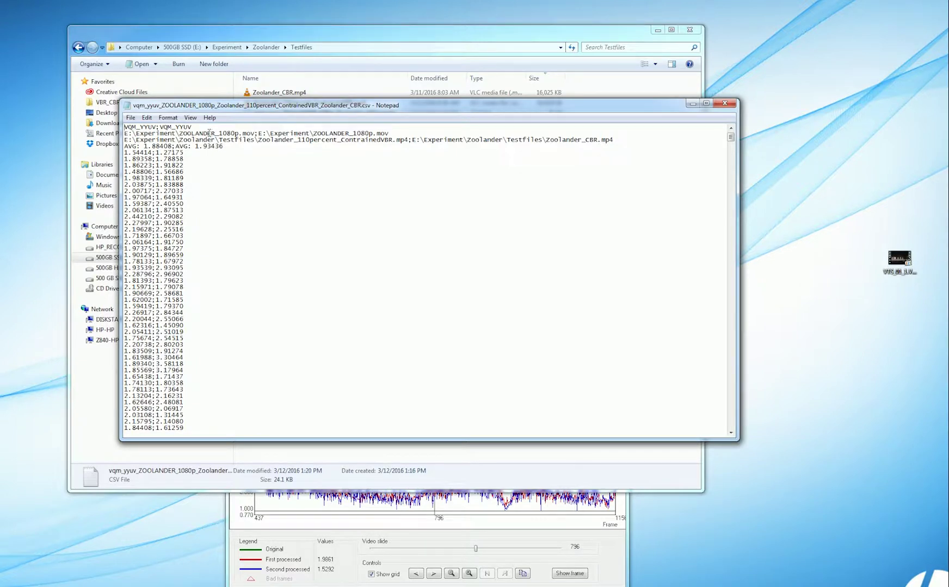
{"action": "left_click_drag", "start_coordinate": [218, 133], "coordinate": [237, 134]}
{"action": "left_click_drag", "start_coordinate": [305, 140], "coordinate": [393, 141]}
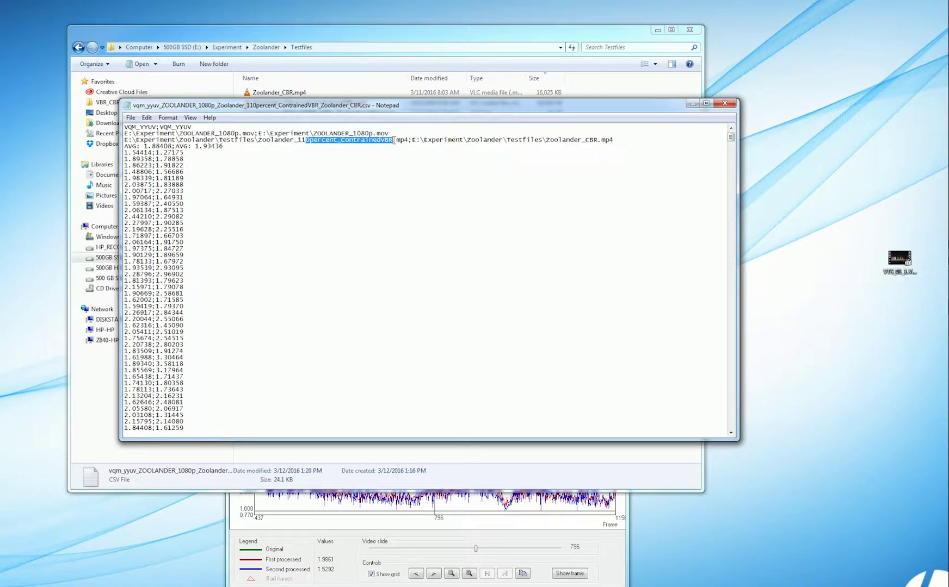
{"action": "left_click", "coordinate": [145, 146]}
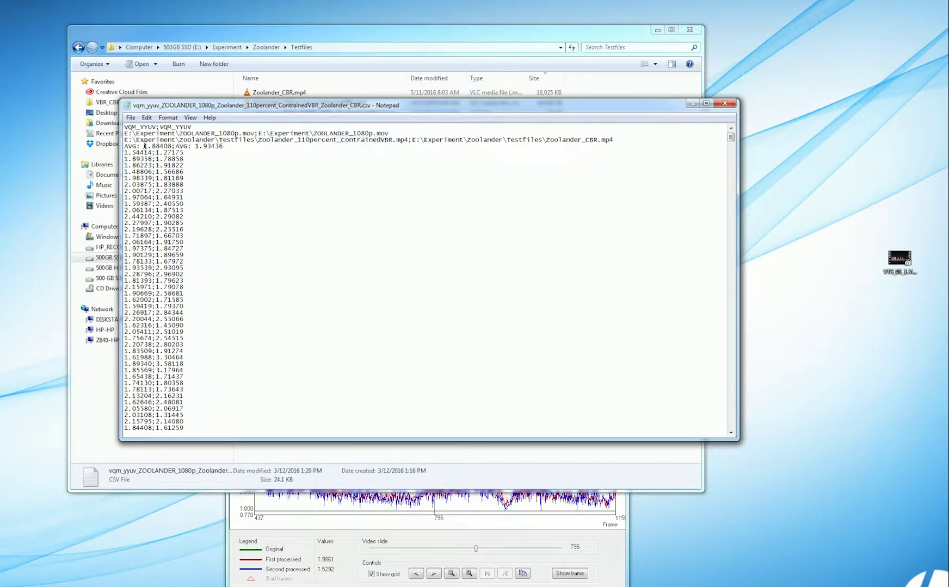
{"action": "left_click_drag", "start_coordinate": [144, 146], "coordinate": [164, 147]}
- Close the CSV, stack a second Bitrate Viewer below, and load Zoolander_CBR.mp4 into the top viewer
{"action": "left_click", "coordinate": [724, 103]}
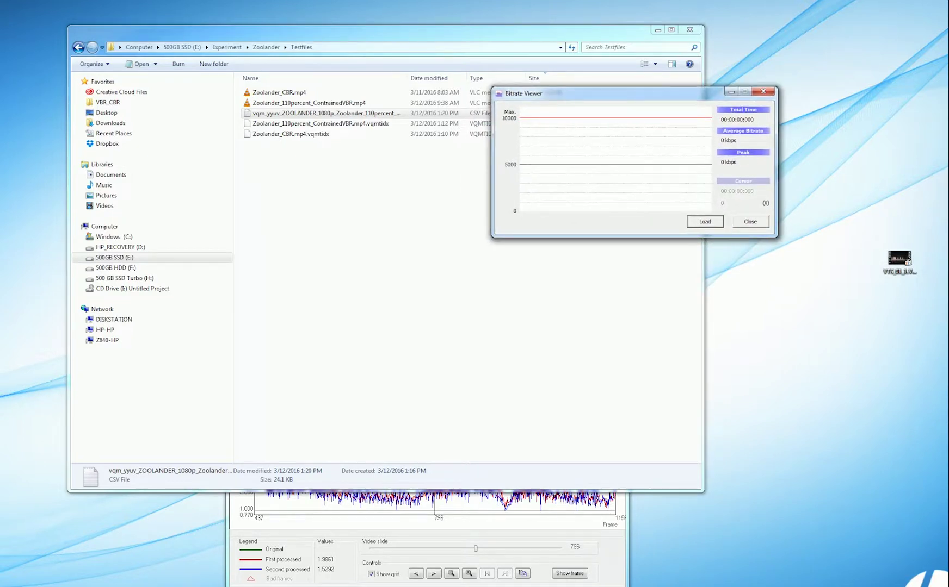
{"action": "left_click_drag", "start_coordinate": [417, 248], "coordinate": [606, 251]}
{"action": "left_click", "coordinate": [279, 93]}
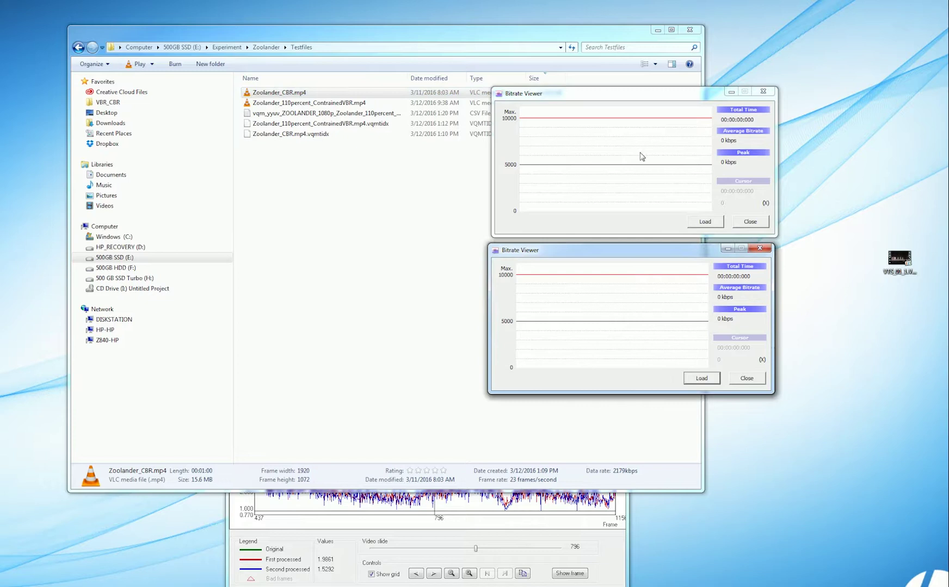
{"action": "left_click_drag", "start_coordinate": [642, 157], "coordinate": [640, 153]}
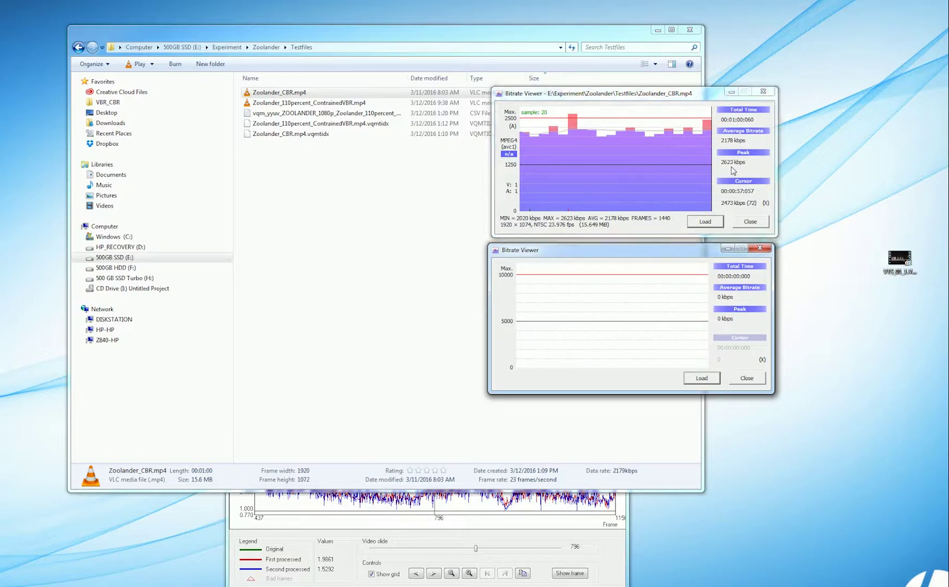
- Load Zoolander_110percent_ContrainedVBR.mp4 into the lower viewer and read the CBR bitrate at one point
{"action": "left_click_drag", "start_coordinate": [269, 103], "coordinate": [600, 319]}
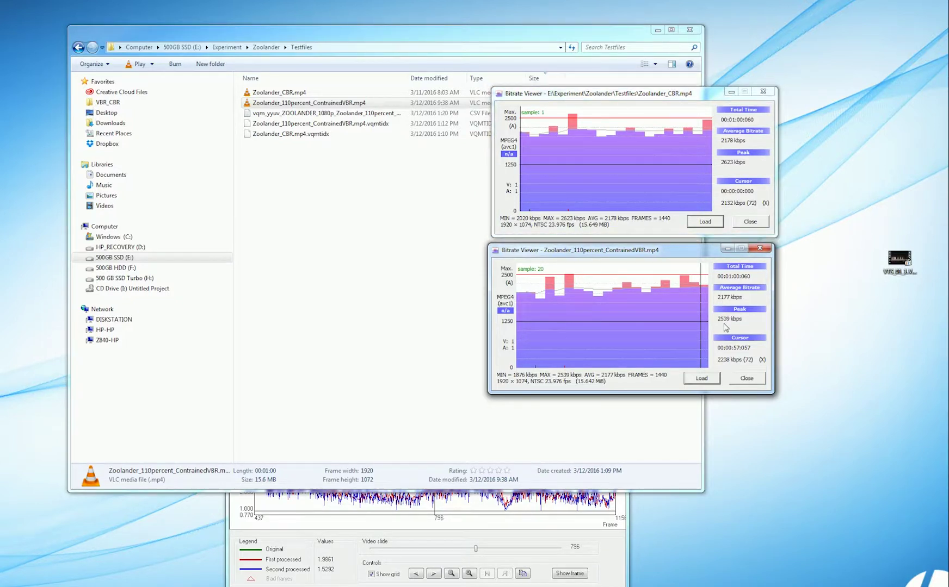
{"action": "left_click", "coordinate": [691, 109]}
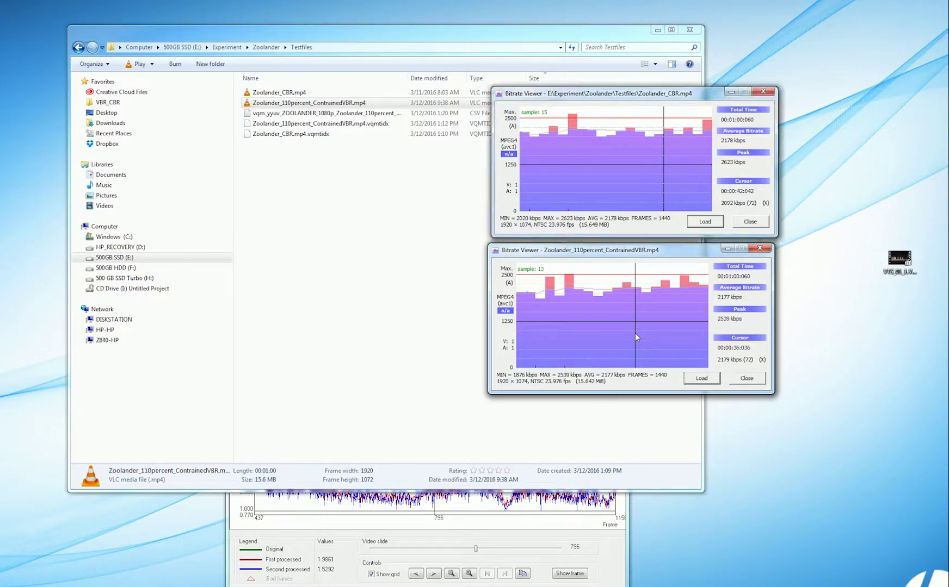
{"action": "left_click", "coordinate": [518, 40]}
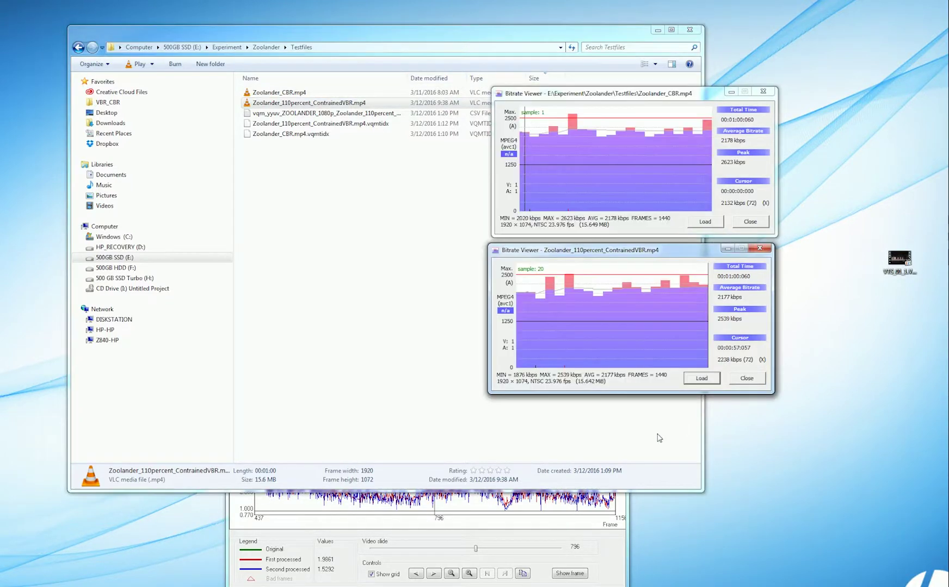
- Reposition the VQM results window, then move the Video slide to frame 601 and back to 101
{"action": "left_click", "coordinate": [543, 519]}
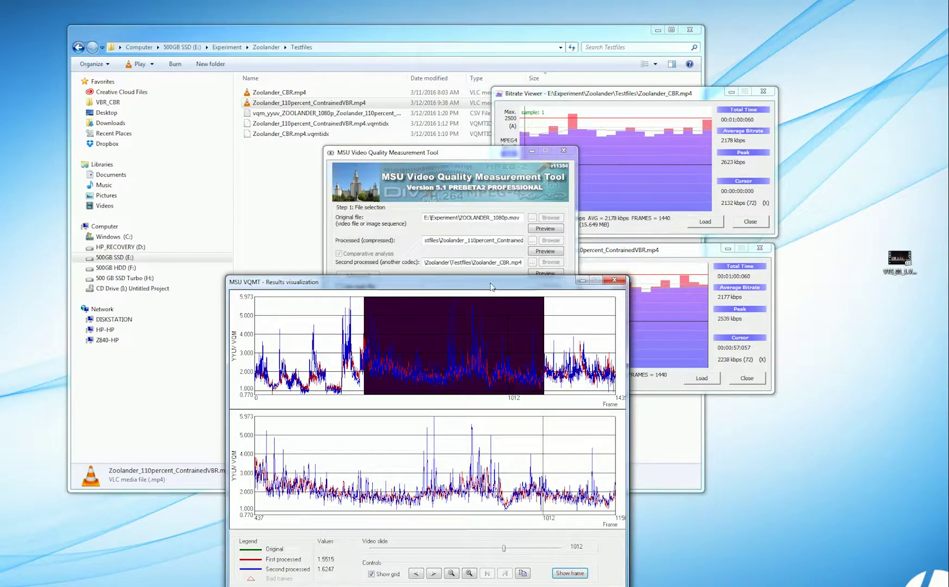
{"action": "left_click_drag", "start_coordinate": [491, 287], "coordinate": [486, 230]}
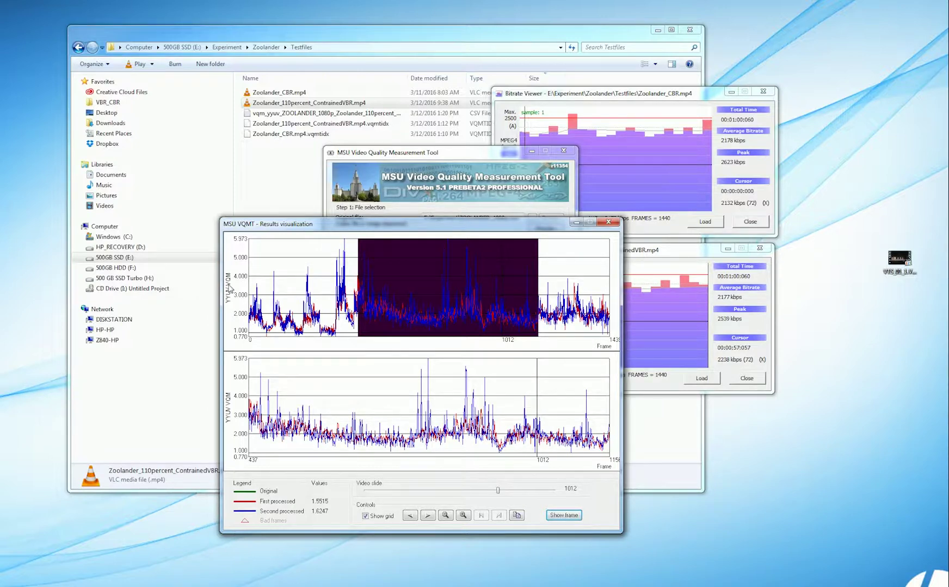
{"action": "left_click_drag", "start_coordinate": [425, 222], "coordinate": [427, 302]}
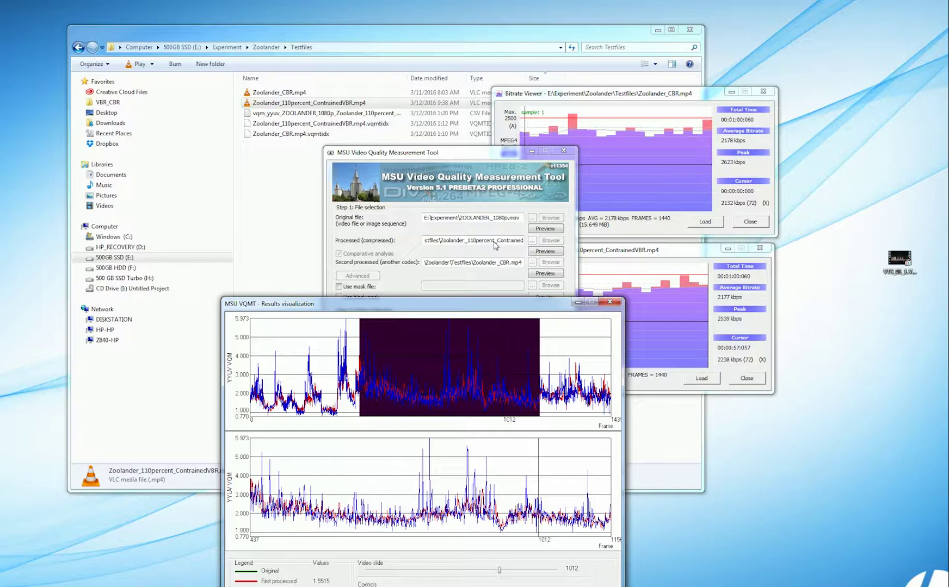
{"action": "left_click_drag", "start_coordinate": [354, 304], "coordinate": [356, 272]}
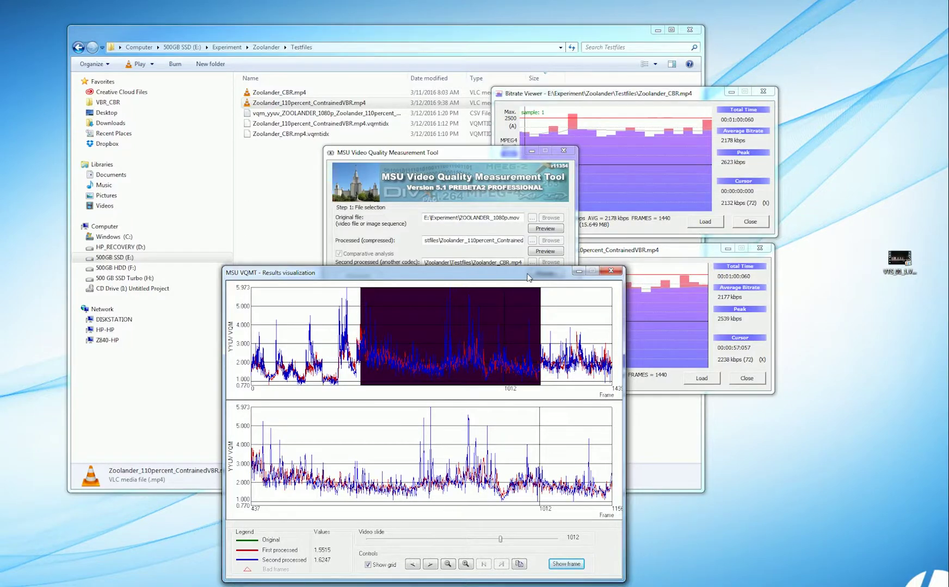
{"action": "left_click_drag", "start_coordinate": [527, 278], "coordinate": [500, 175]}
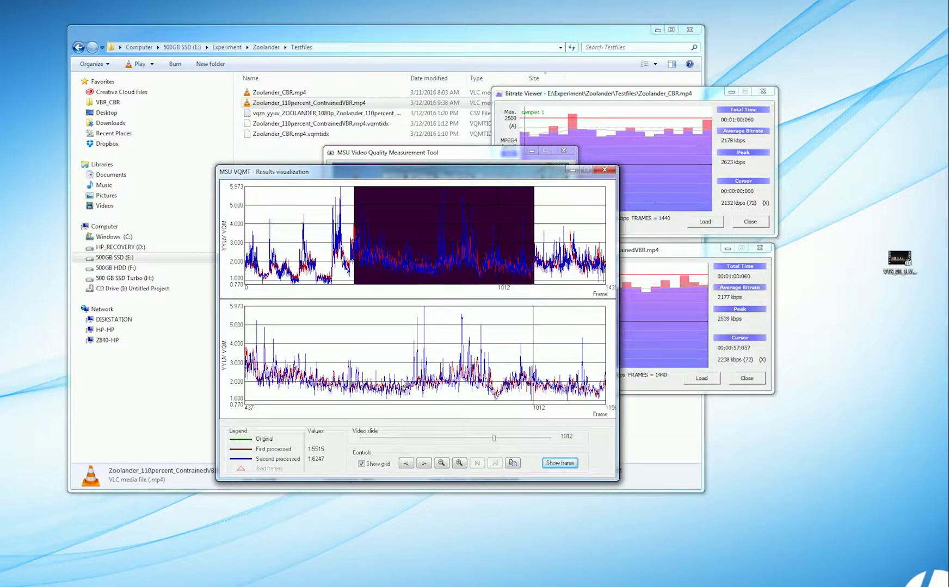
{"action": "left_click_drag", "start_coordinate": [493, 439], "coordinate": [400, 451]}
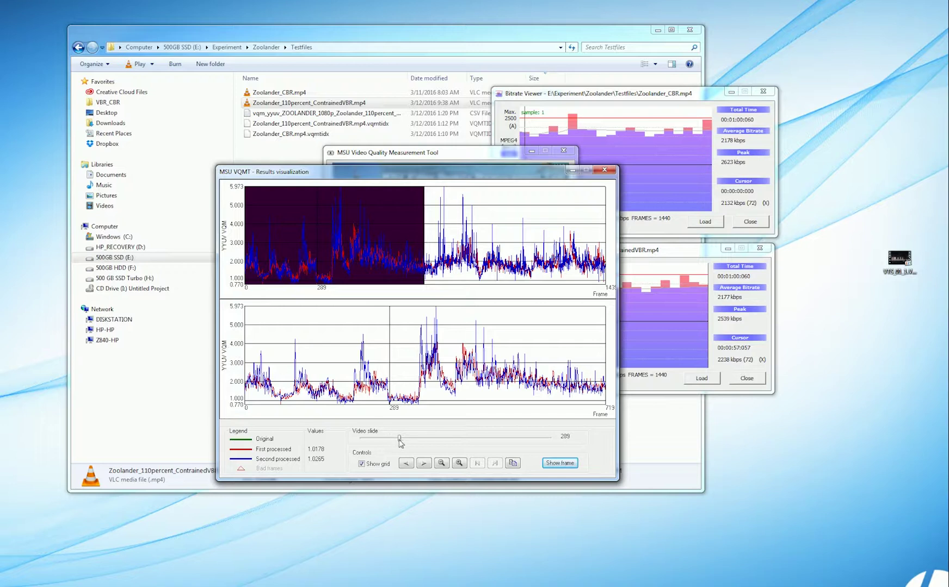
{"action": "left_click_drag", "start_coordinate": [400, 444], "coordinate": [375, 444]}
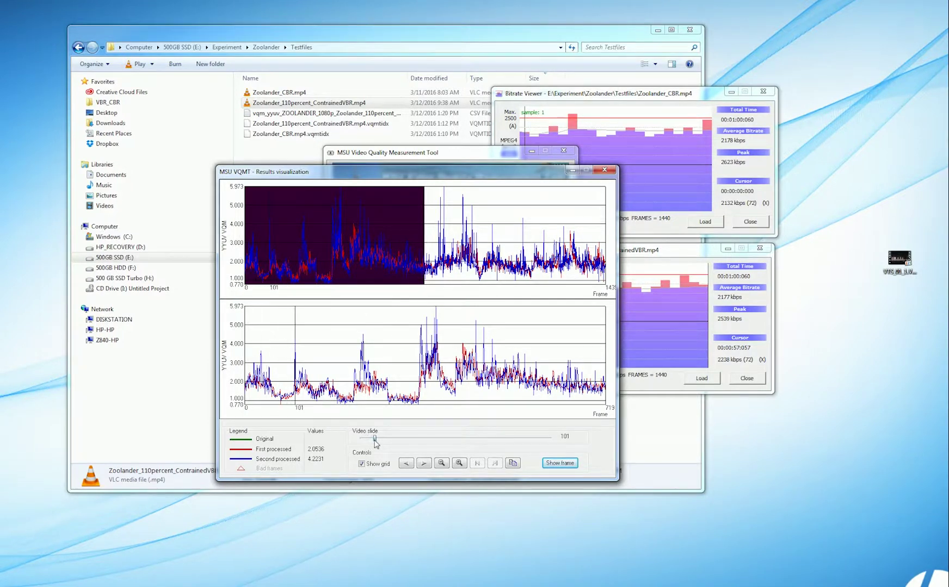
- View frame 101 full-screen as first and second processed encodes, then move the graphs to frame 781
{"action": "left_click", "coordinate": [550, 464]}
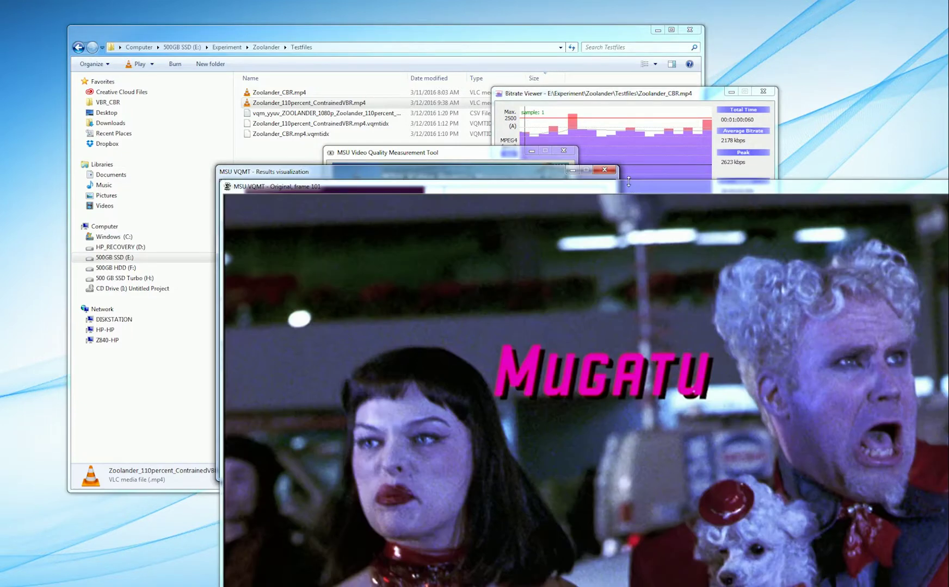
{"action": "left_click_drag", "start_coordinate": [628, 185], "coordinate": [409, 10]}
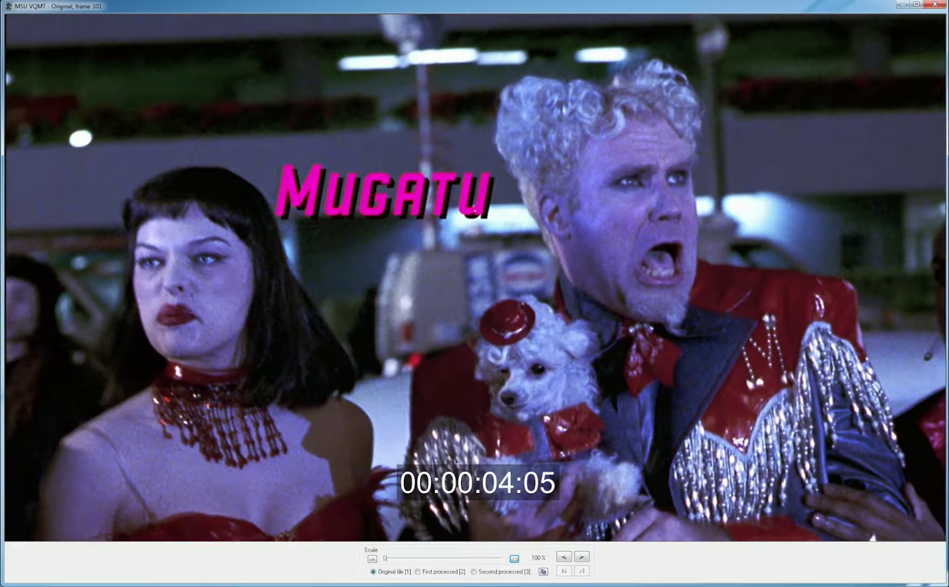
{"action": "left_click", "coordinate": [431, 577]}
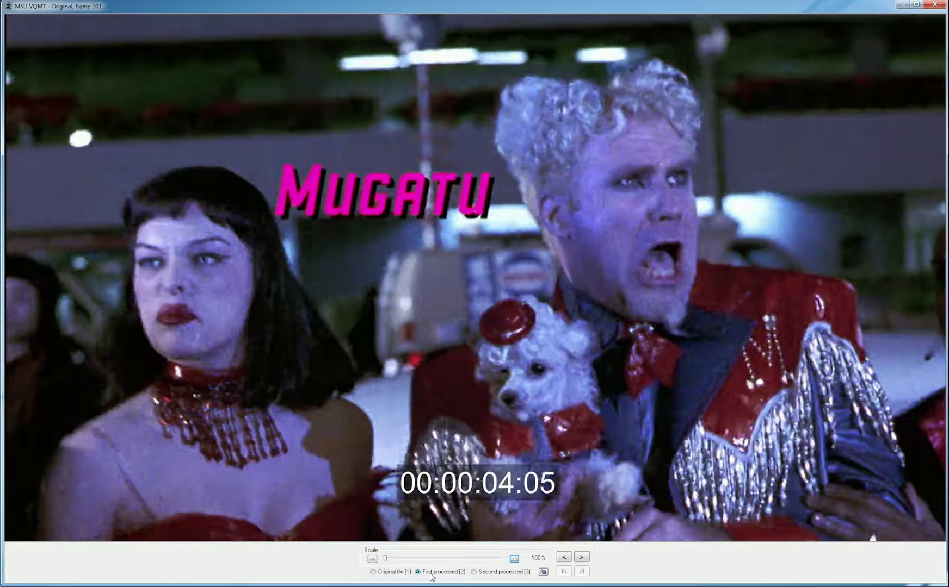
{"action": "left_click", "coordinate": [481, 575]}
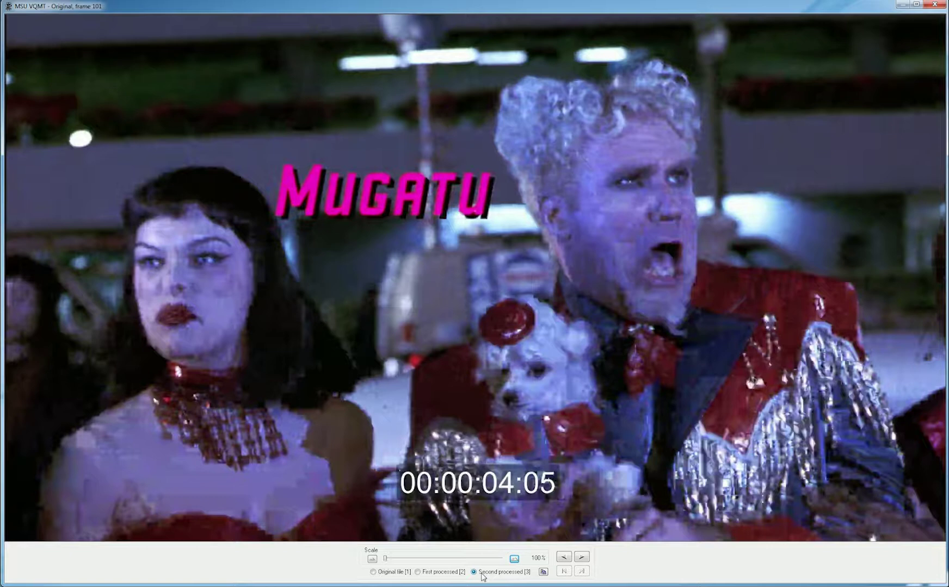
{"action": "left_click", "coordinate": [933, 5]}
{"action": "left_click_drag", "start_coordinate": [380, 439], "coordinate": [466, 441]}
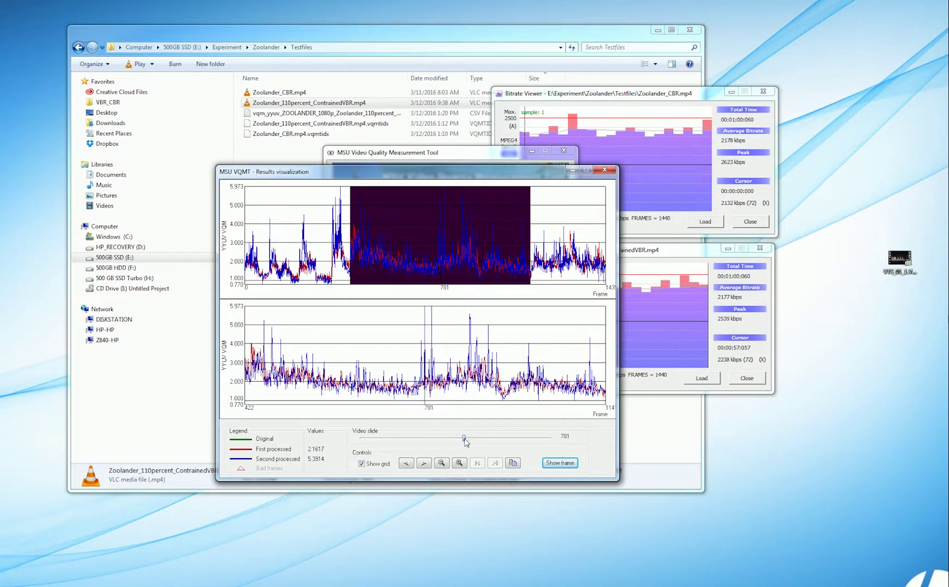
- Compare frame 781's first and second processed encodes in the frame viewer
{"action": "left_click", "coordinate": [556, 464]}
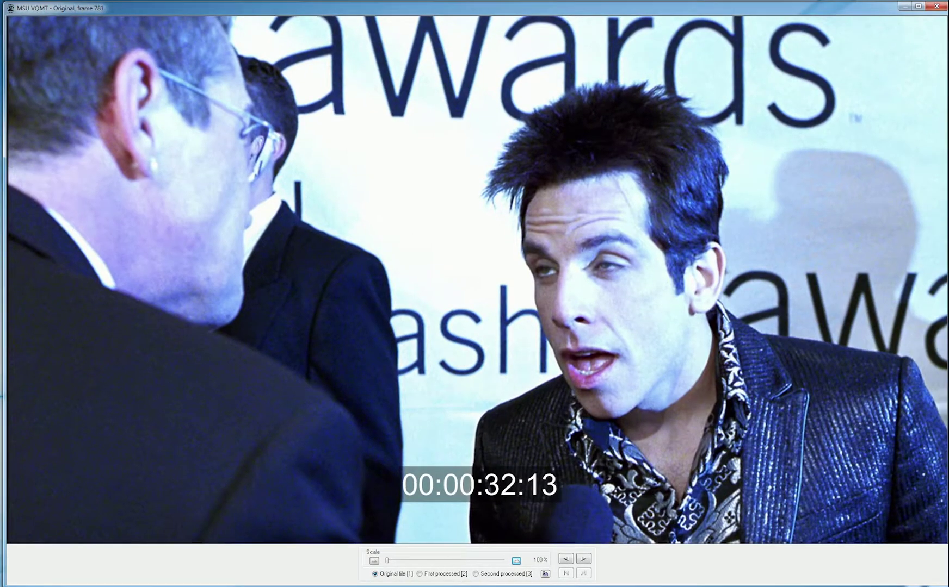
{"action": "left_click", "coordinate": [420, 575]}
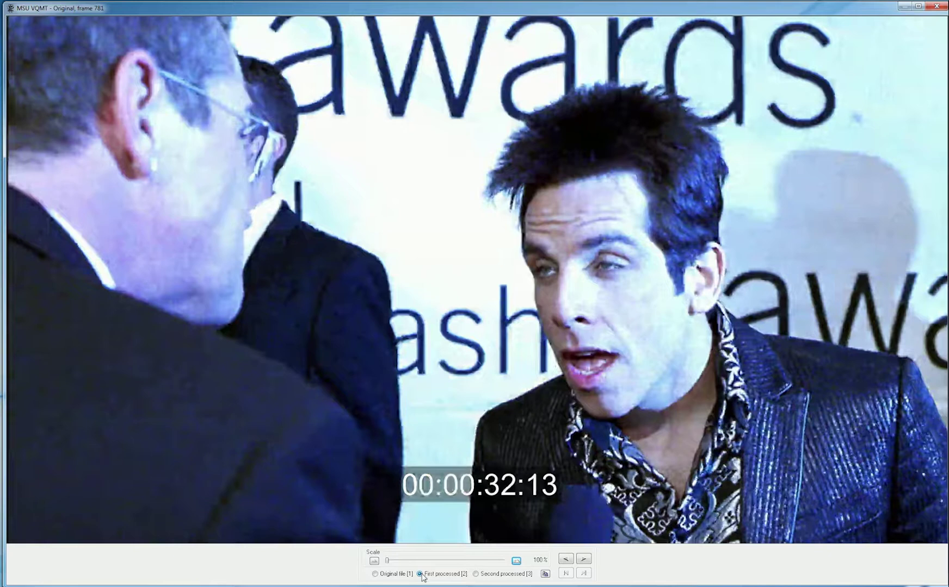
{"action": "left_click", "coordinate": [501, 573]}
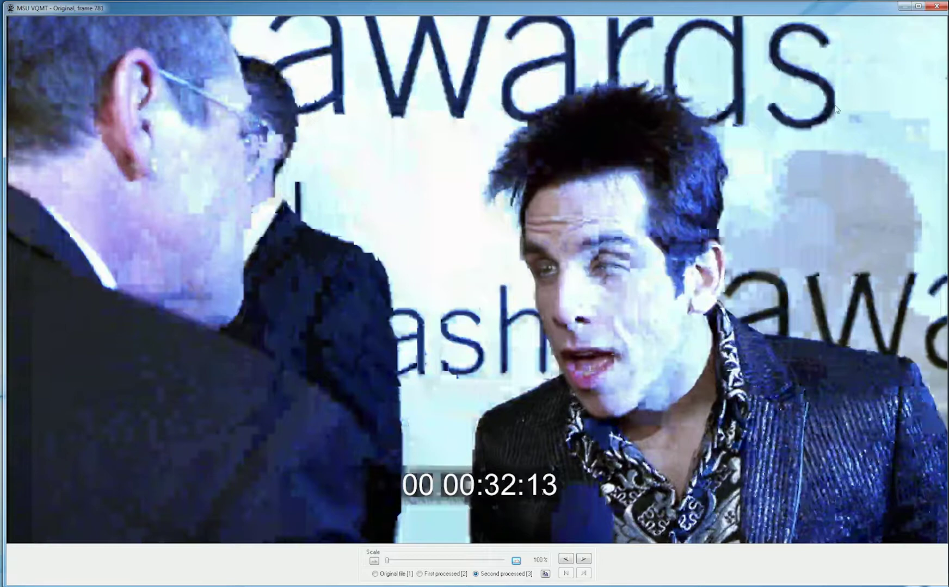
{"action": "left_click", "coordinate": [936, 6]}
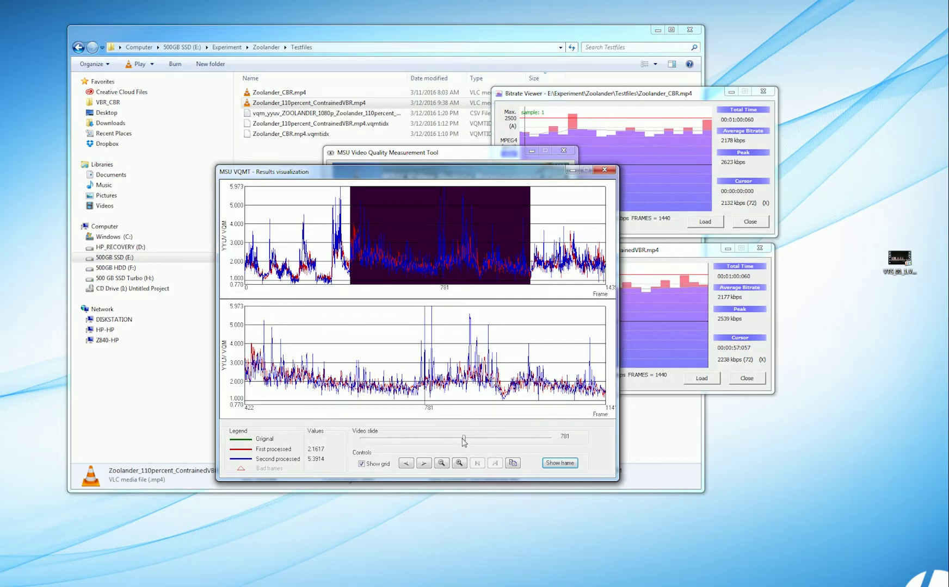
- Advance to frame 795, compare its first and second processed encodes, and return to the bitrate profiles
{"action": "left_click_drag", "start_coordinate": [464, 441], "coordinate": [463, 439]}
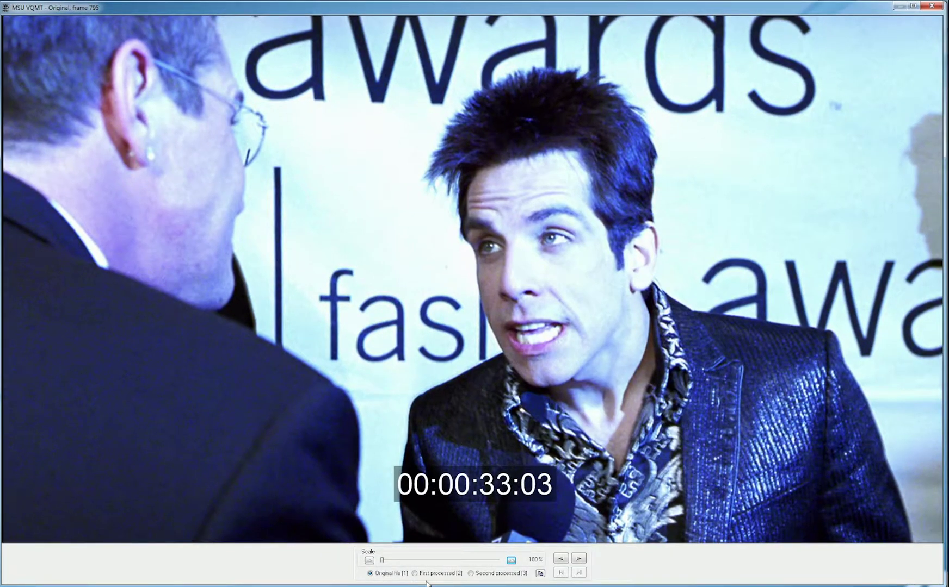
{"action": "left_click", "coordinate": [431, 575]}
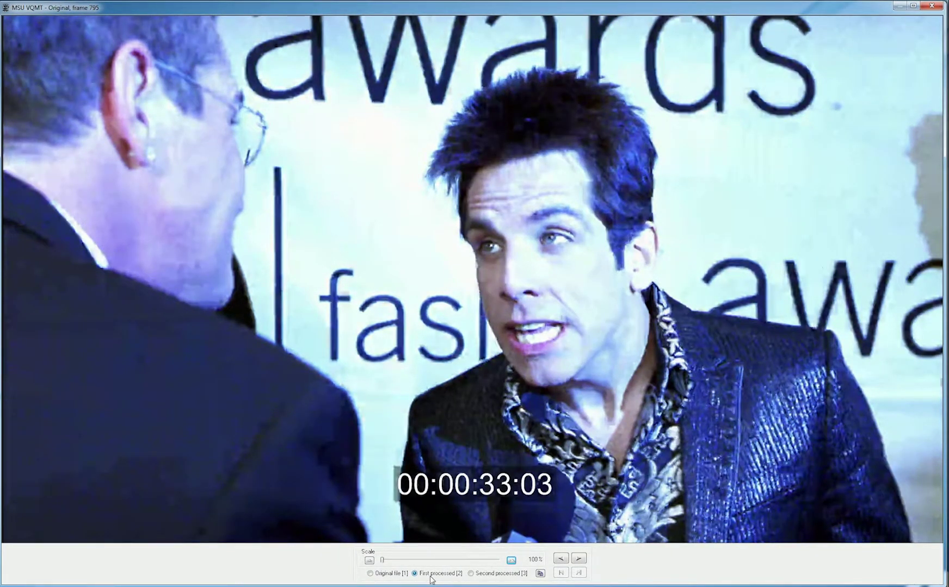
{"action": "left_click", "coordinate": [485, 576]}
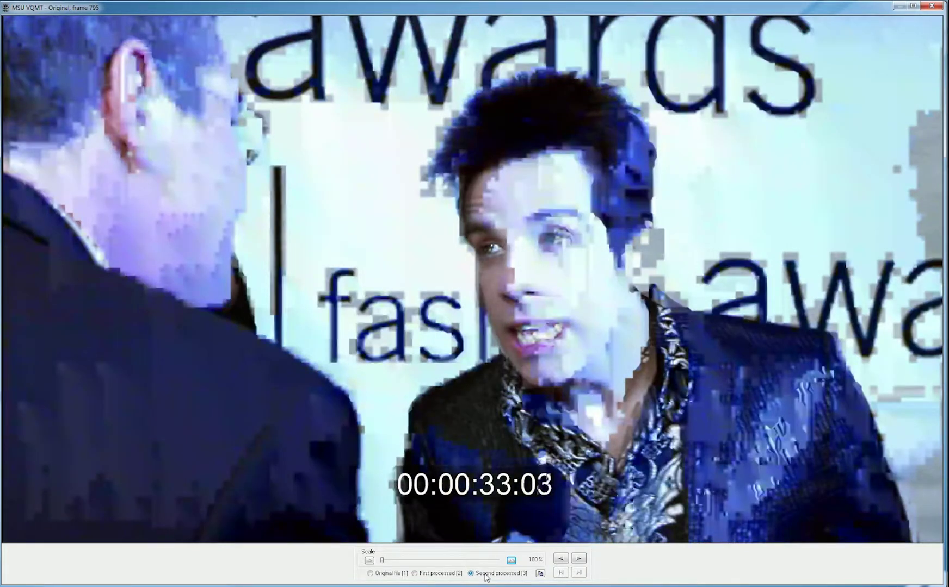
{"action": "left_click", "coordinate": [922, 10]}
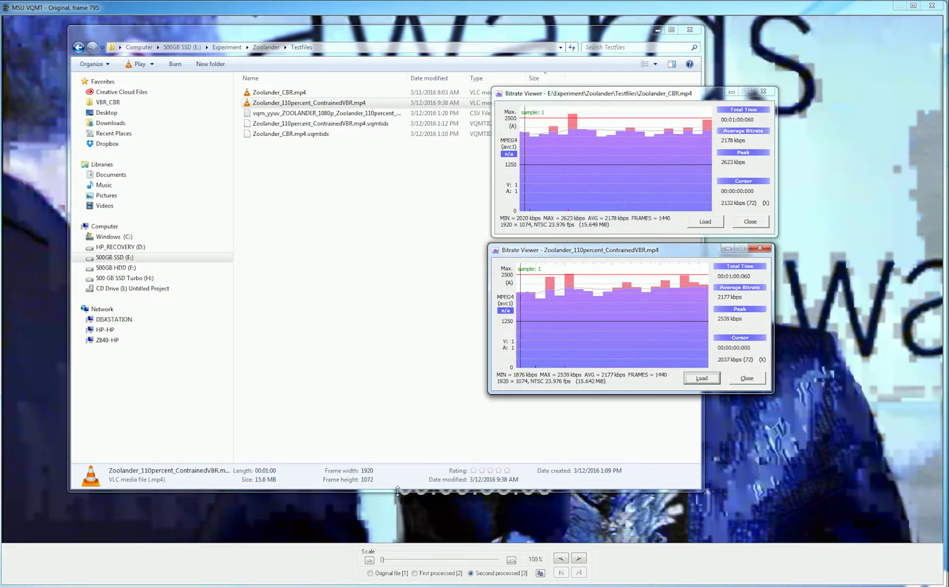
- Bring the full-screen frame viewer forward and close it
{"action": "left_click", "coordinate": [428, 502]}
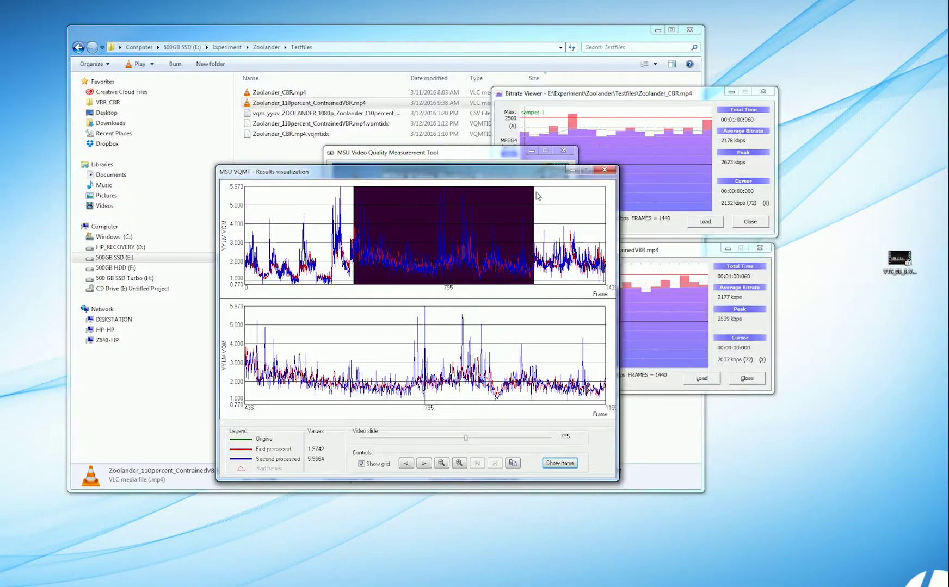
{"action": "left_click", "coordinate": [932, 6]}
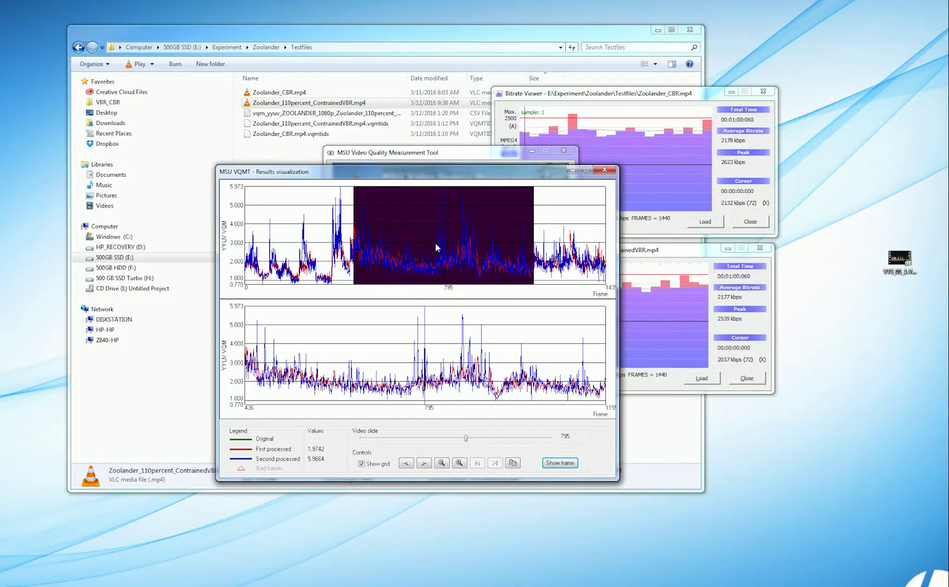